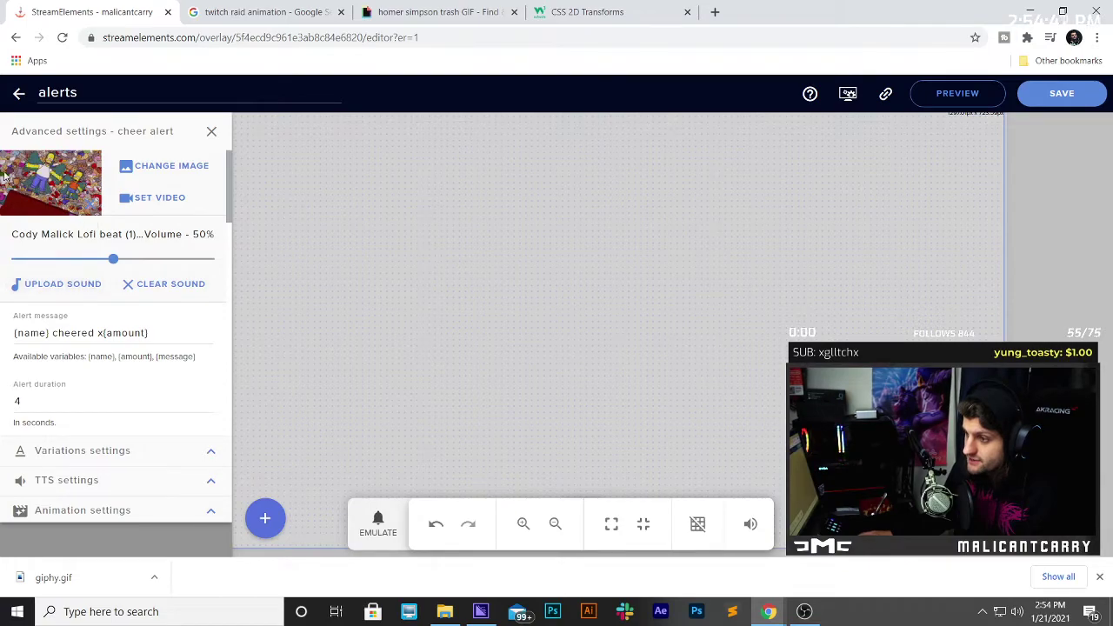
# Emulate a cheer event with the cheer alert's custom CSS turned off, and turn custom CSS back on.
pyautogui.scroll(-3, 102, 391)
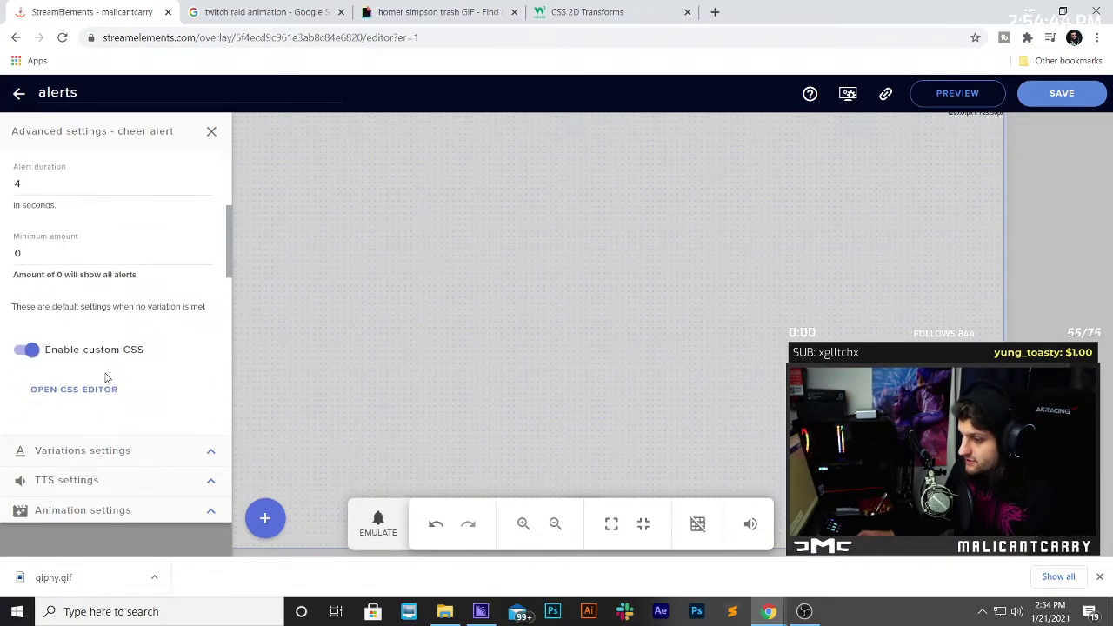
pyautogui.click(29, 348)
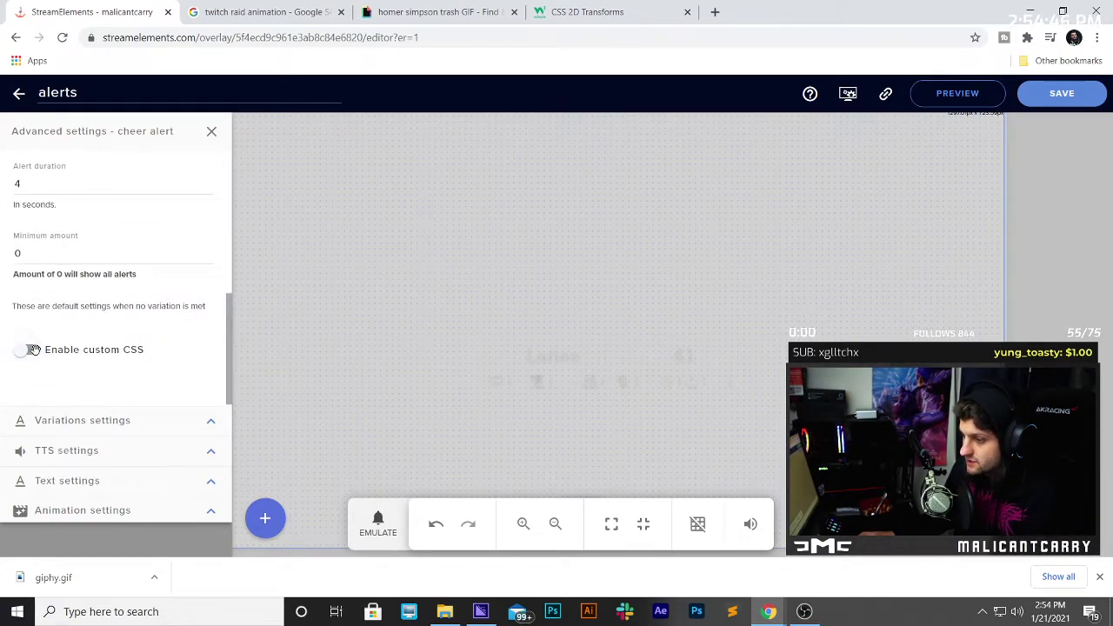
pyautogui.click(382, 523)
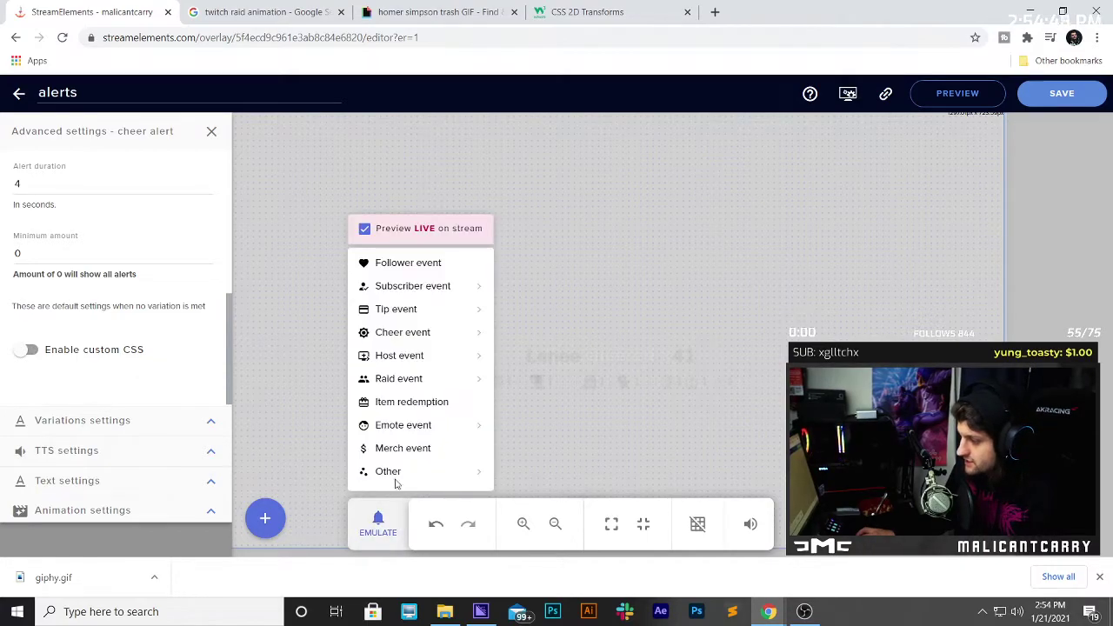
pyautogui.click(412, 333)
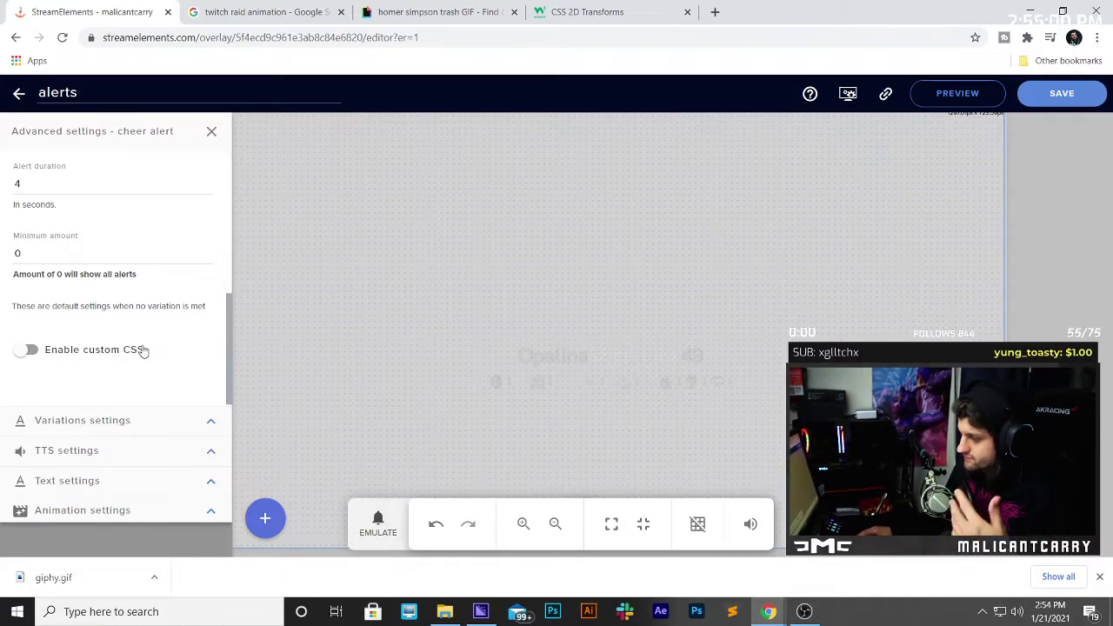
pyautogui.click(27, 349)
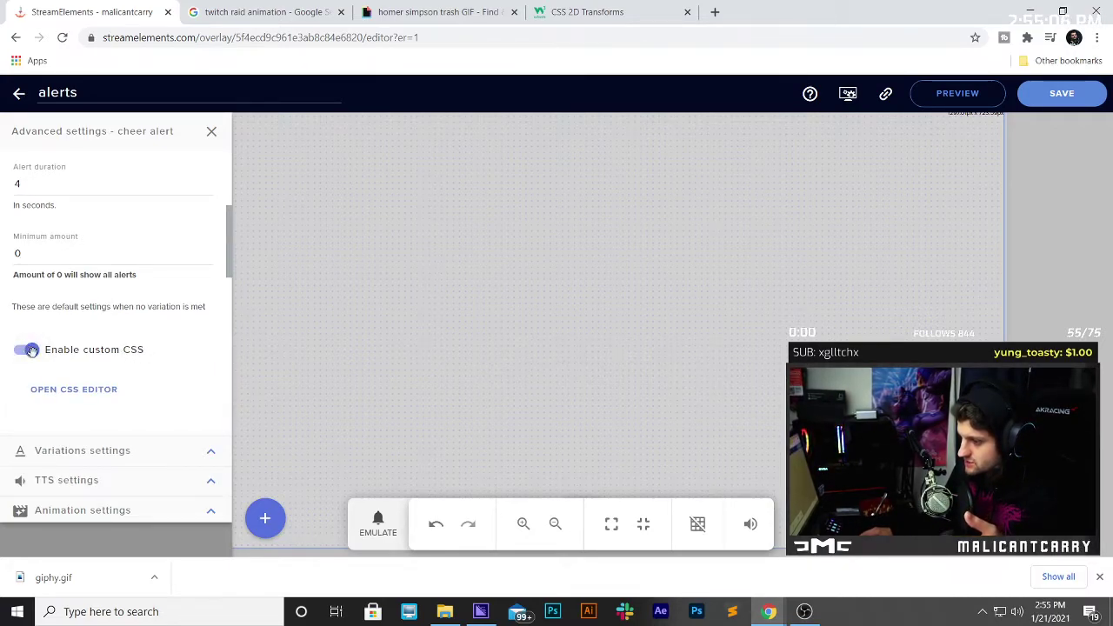
# Open the browser's developer console and look through the log for the cheer alert's settings object.
pyautogui.rightClick(488, 265)
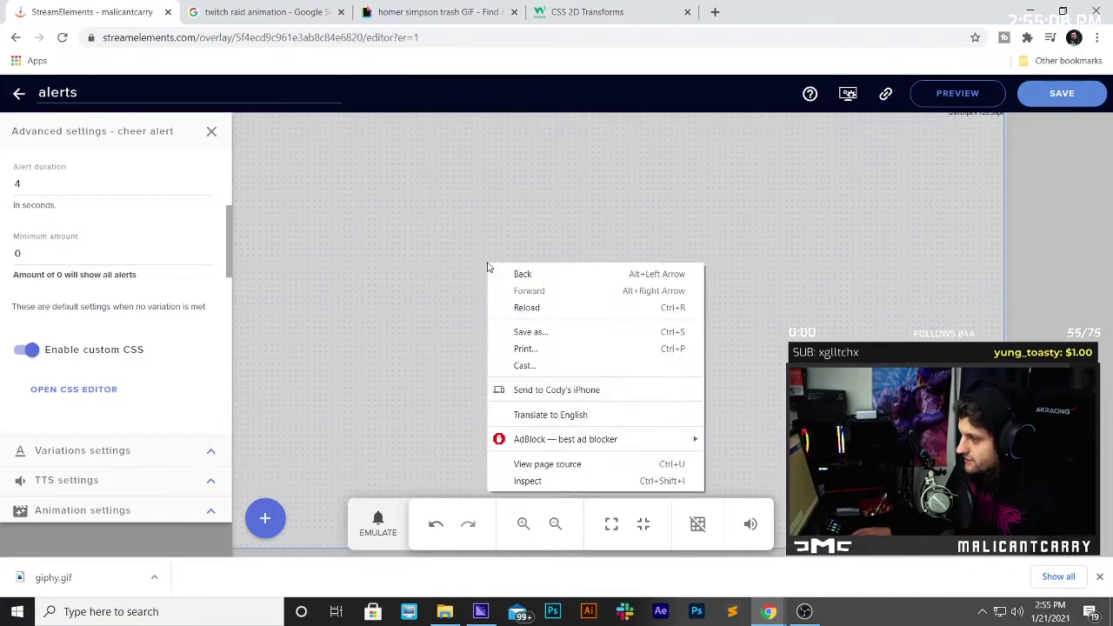
pyautogui.click(546, 485)
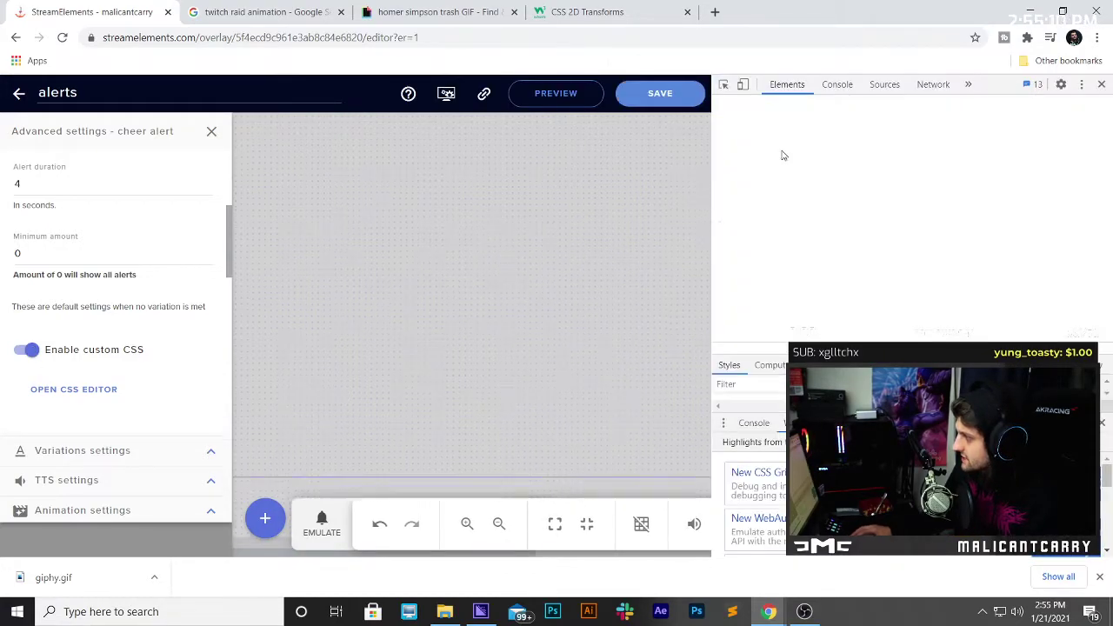
pyautogui.click(839, 85)
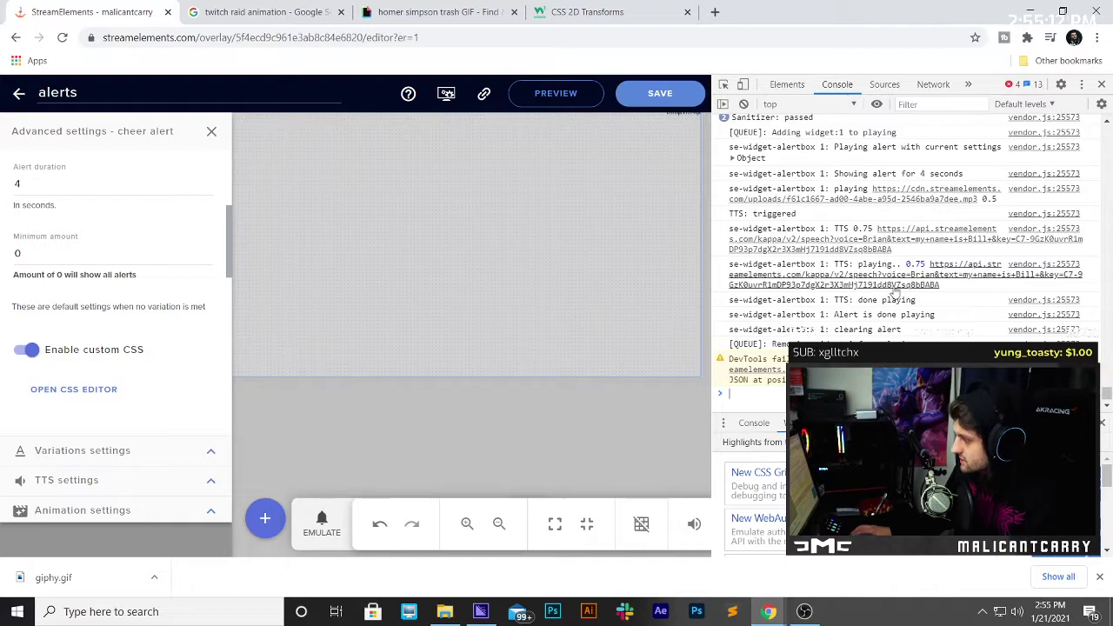
pyautogui.scroll(1, 849, 283)
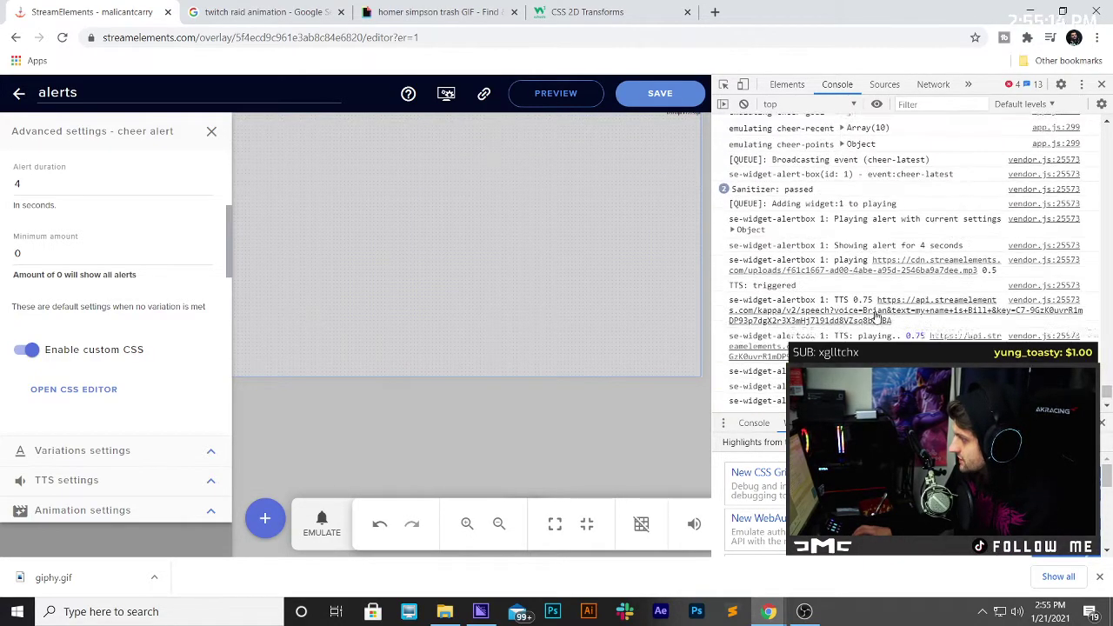
pyautogui.scroll(-1, 878, 291)
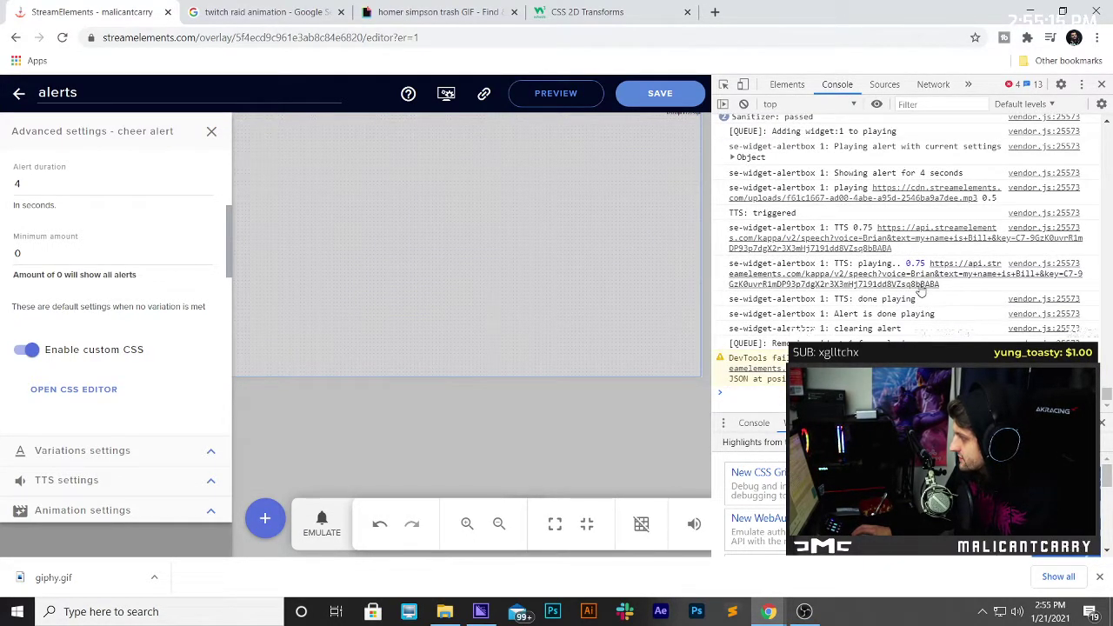
pyautogui.scroll(2, 948, 291)
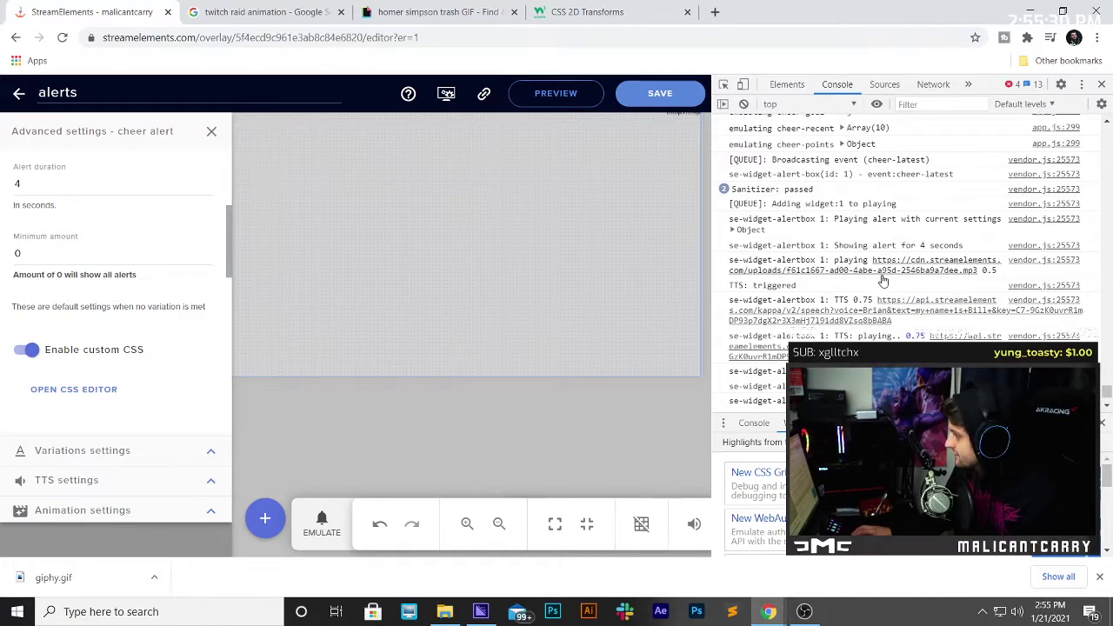
pyautogui.scroll(2, 905, 295)
pyautogui.scroll(-5, 887, 308)
pyautogui.scroll(1, 878, 314)
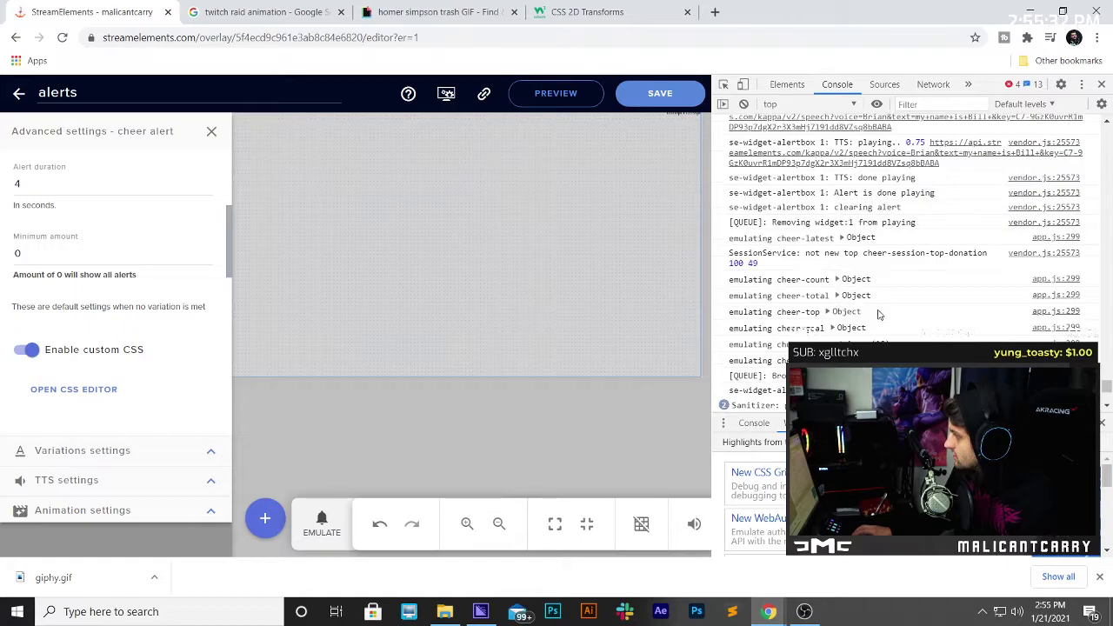
pyautogui.scroll(-1, 878, 315)
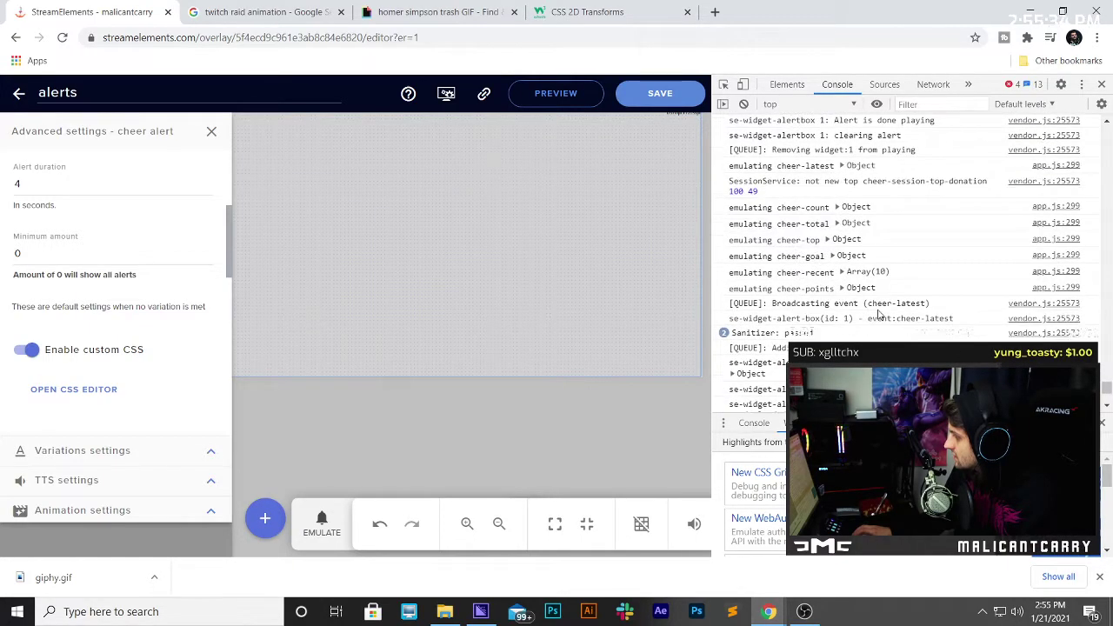
pyautogui.scroll(-1, 878, 315)
pyautogui.scroll(1, 895, 324)
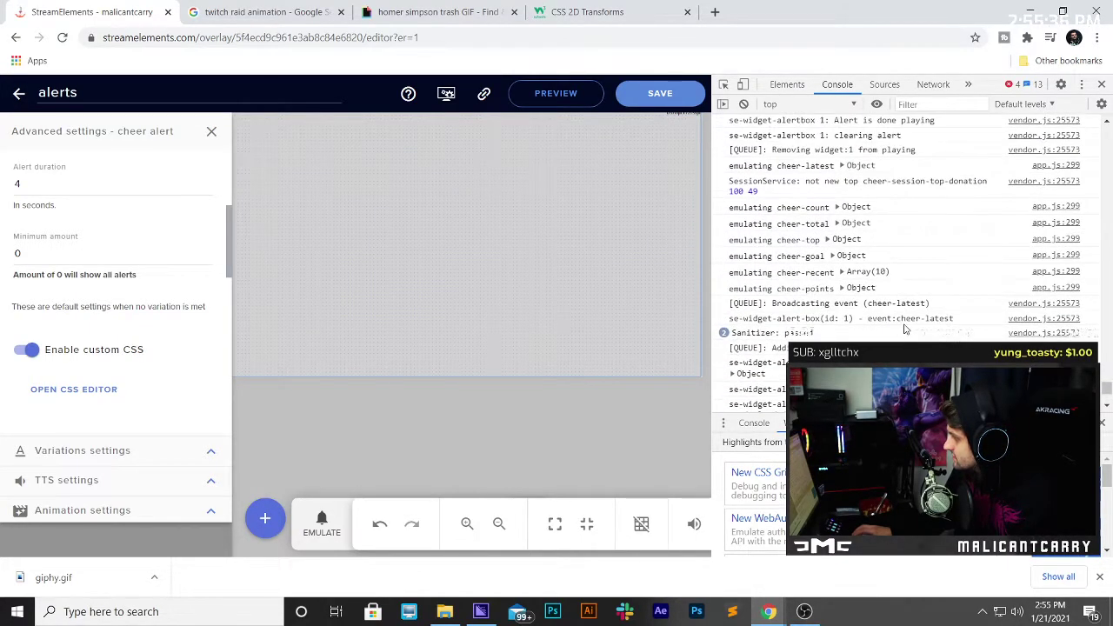
pyautogui.scroll(2, 904, 329)
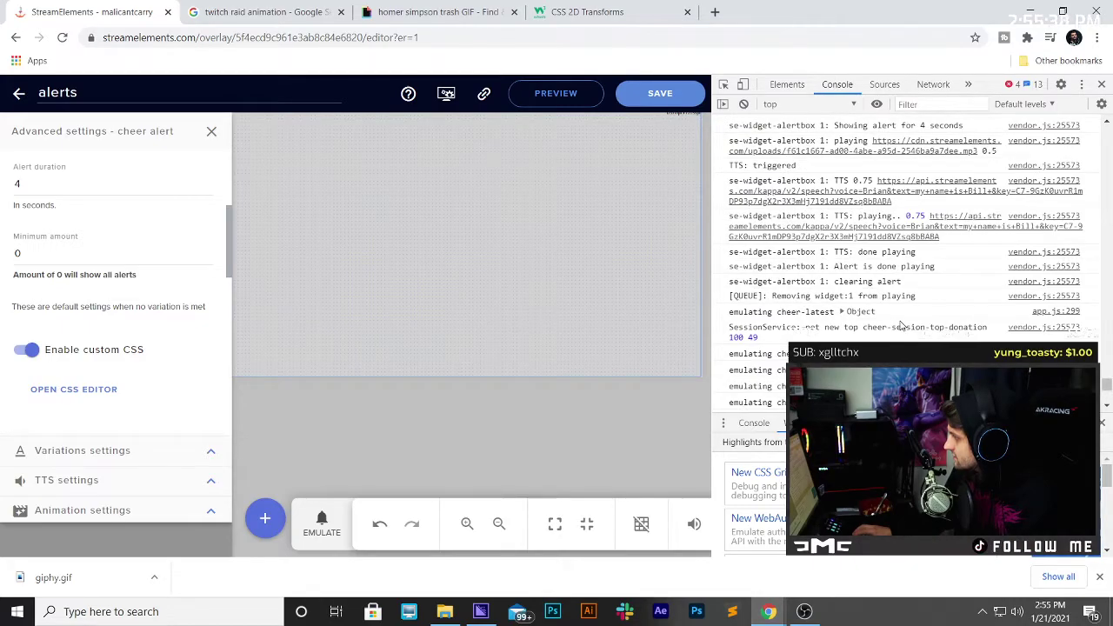
pyautogui.scroll(2, 902, 327)
pyautogui.scroll(-4, 902, 328)
pyautogui.scroll(4, 904, 333)
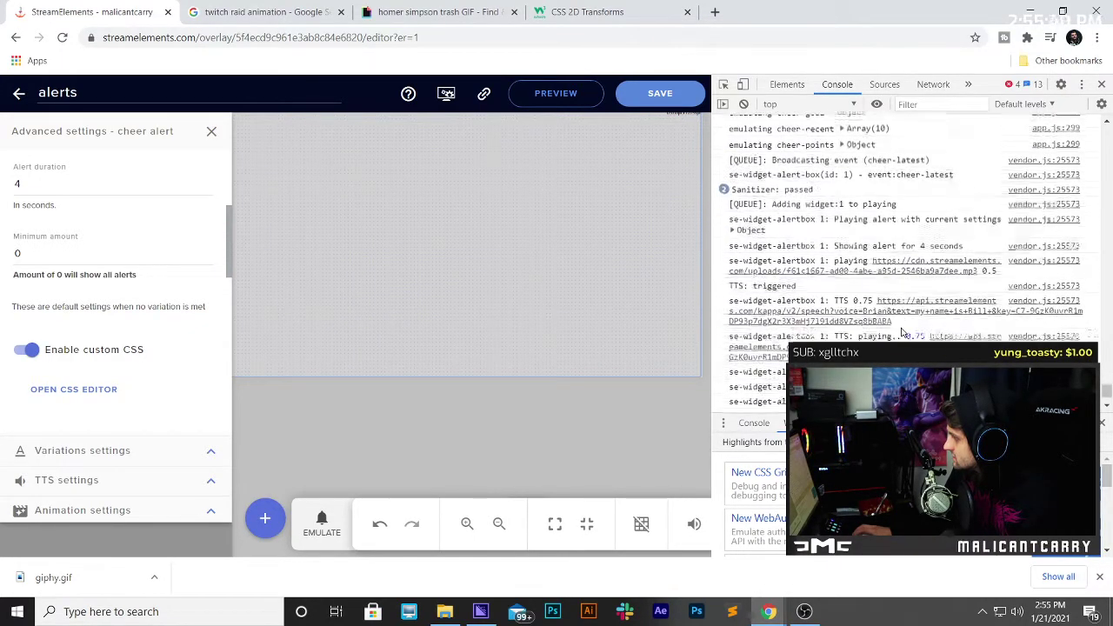
# Expand the graphics entry of the logged alert settings object, copy its image source URL, and close the developer tools.
pyautogui.click(731, 230)
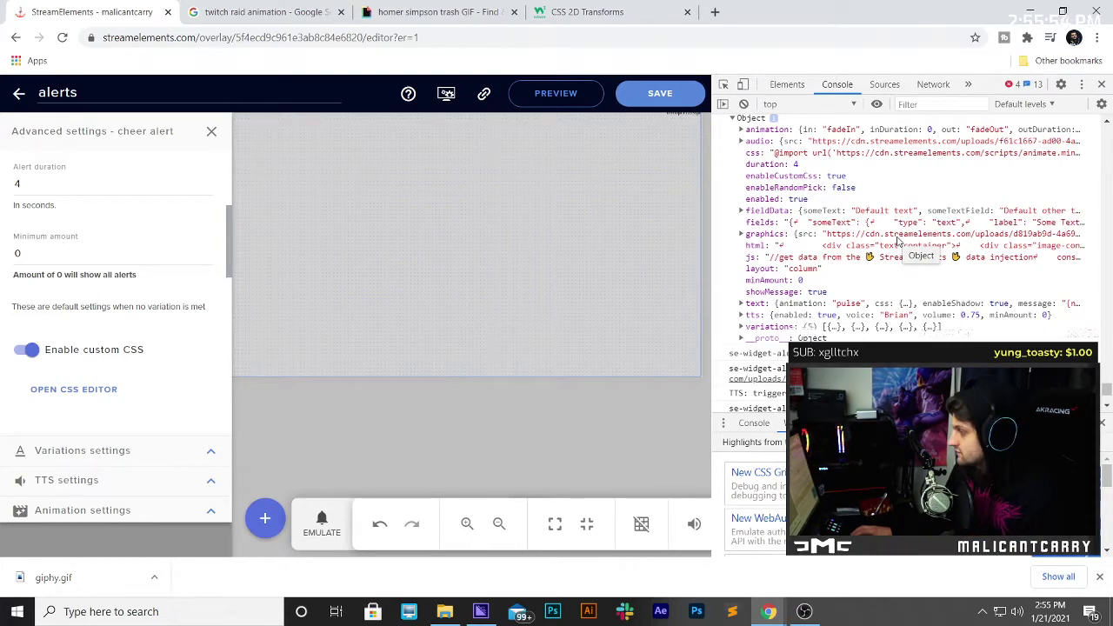
pyautogui.click(898, 239)
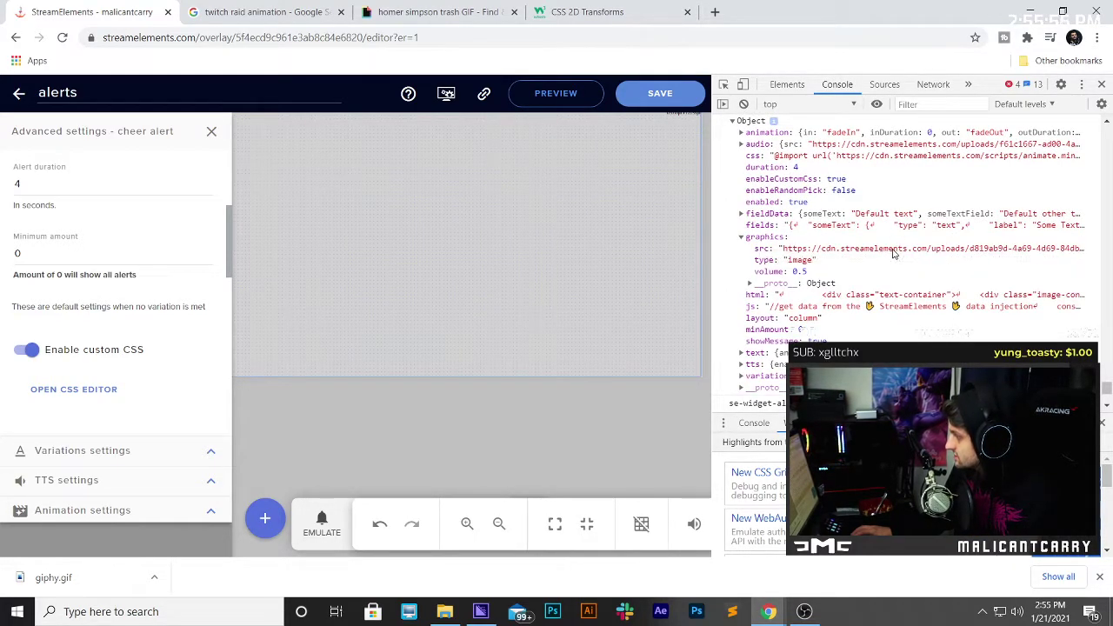
pyautogui.doubleClick(893, 251)
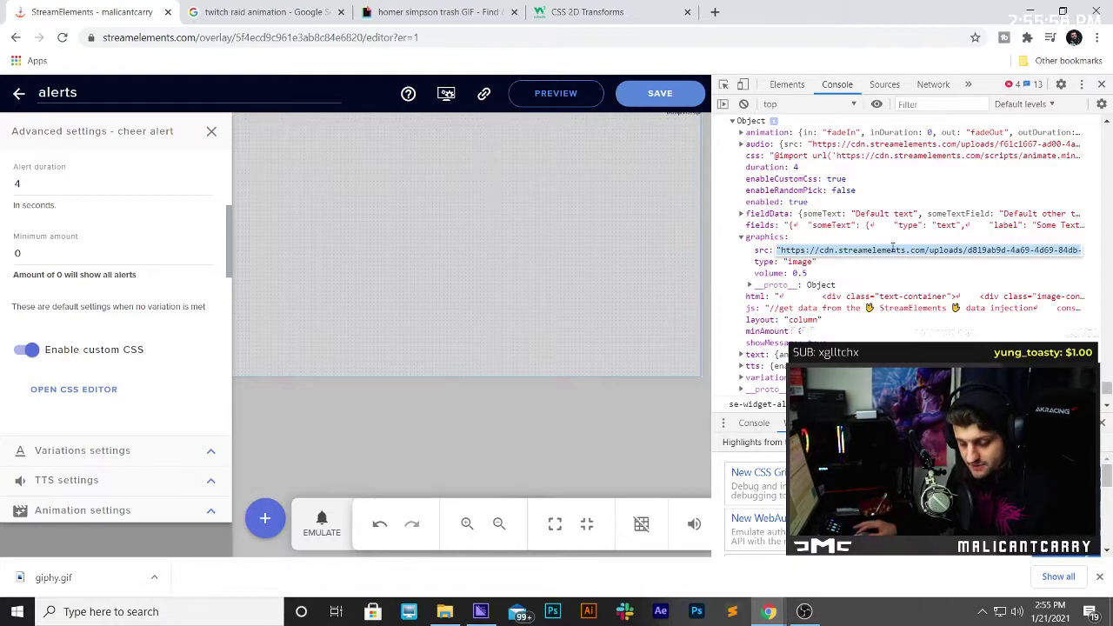
pyautogui.click(729, 258)
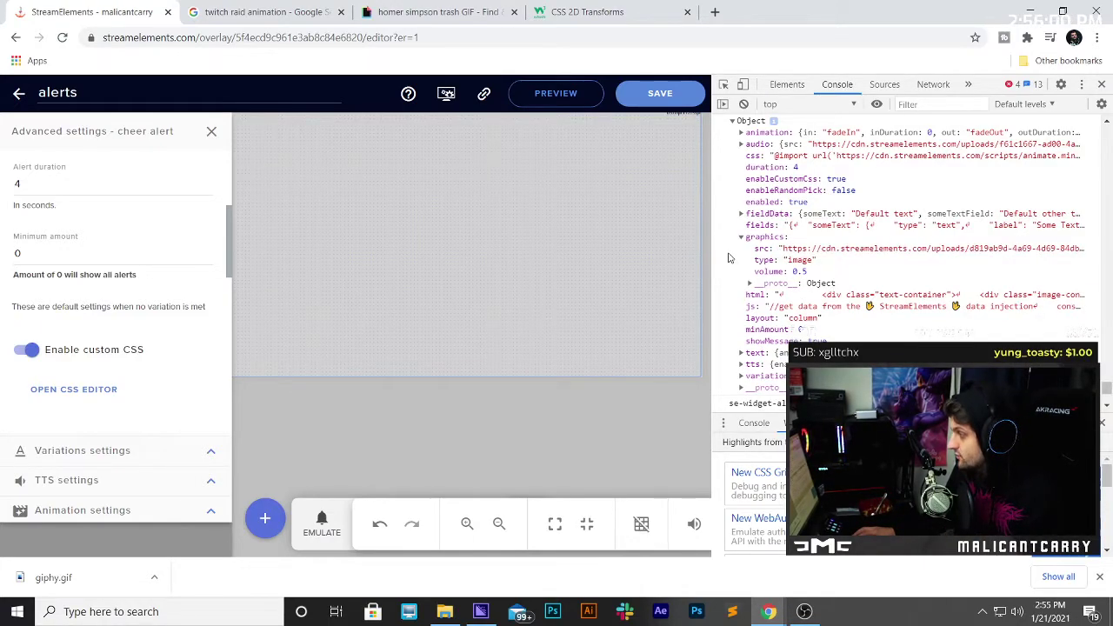
pyautogui.click(743, 237)
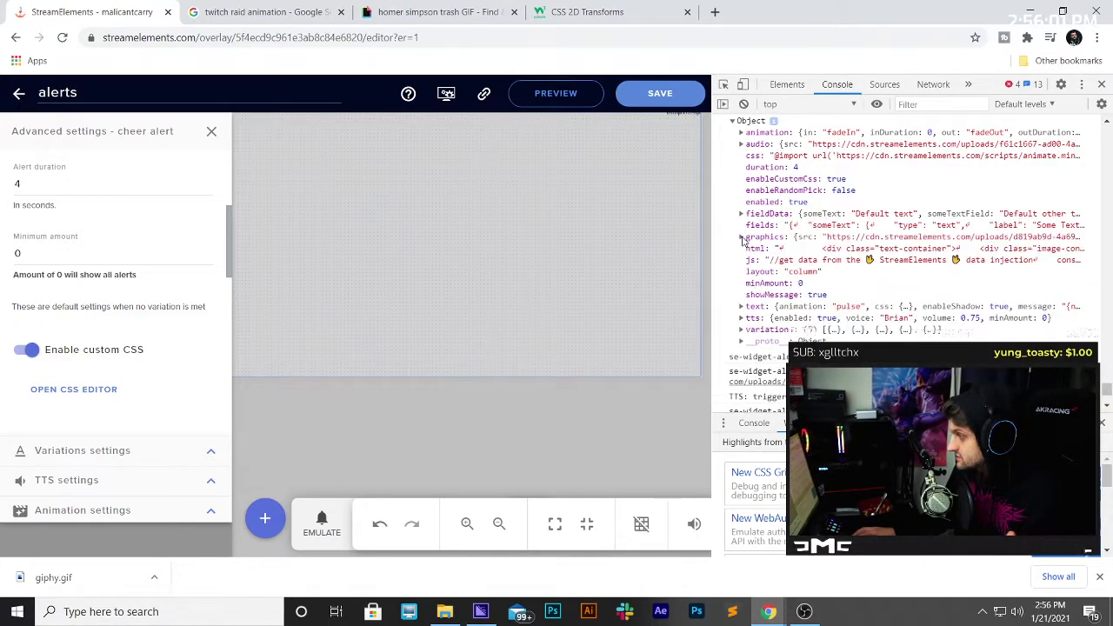
pyautogui.click(1102, 85)
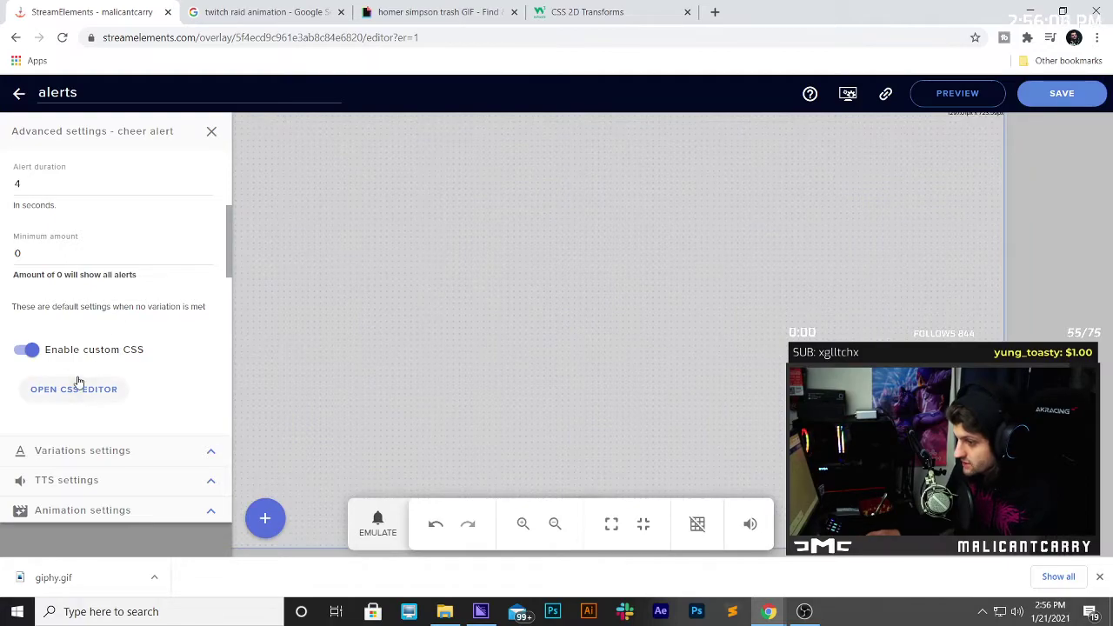
# Open the cheer alert's custom code editor and try replacing the image source URL in the HTML with the copied one.
pyautogui.click(80, 389)
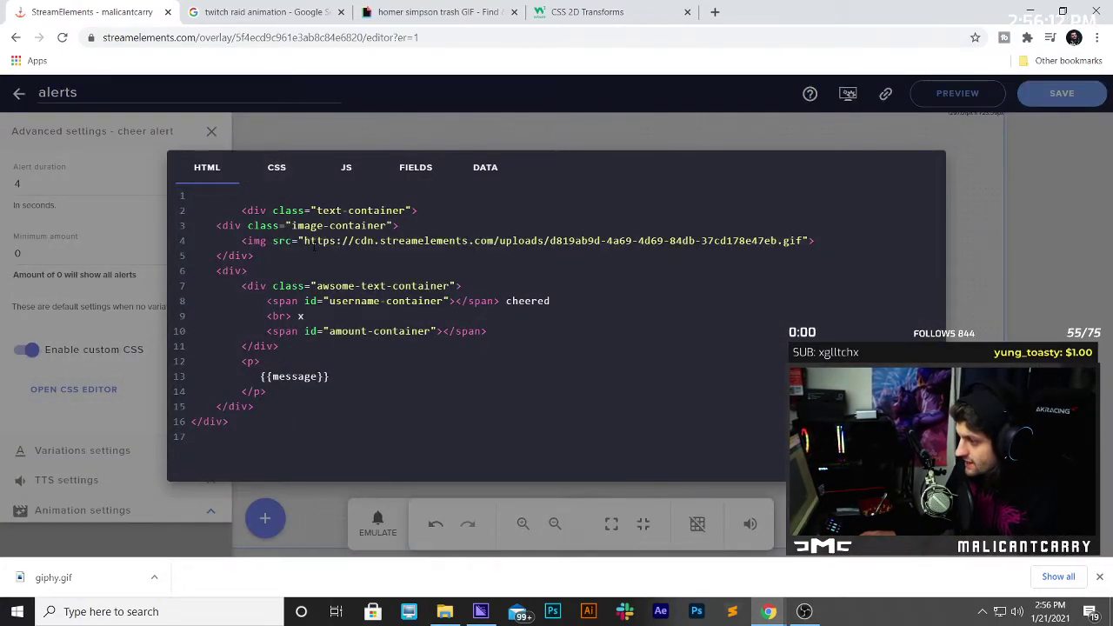
pyautogui.moveTo(302, 240); pyautogui.dragTo(804, 241)
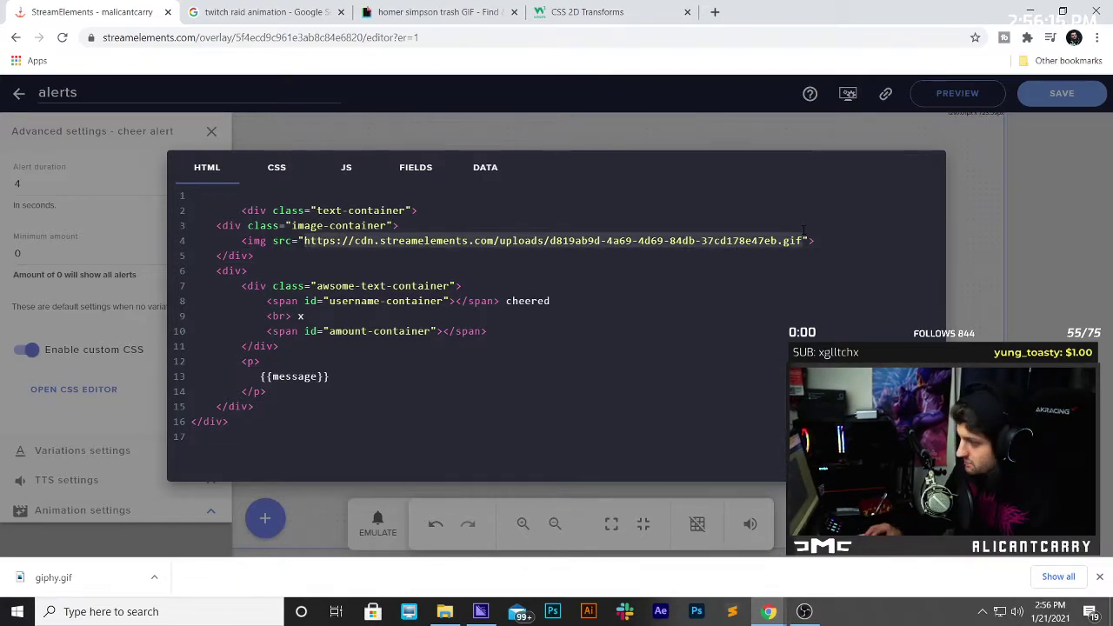
pyautogui.write('"')
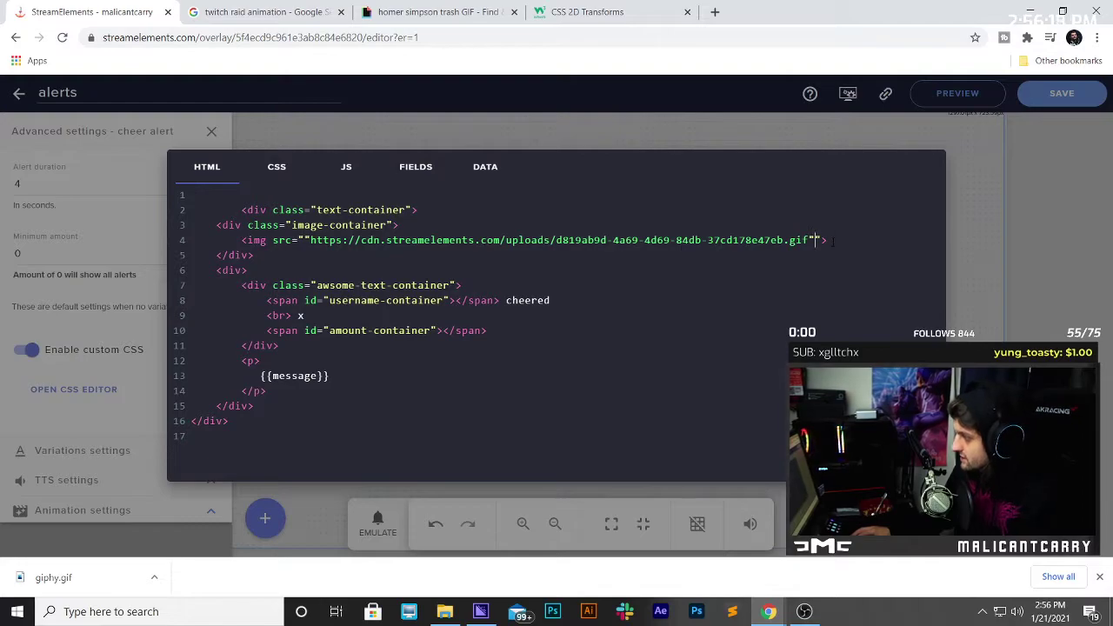
pyautogui.hotkey('ctrl', 'z')
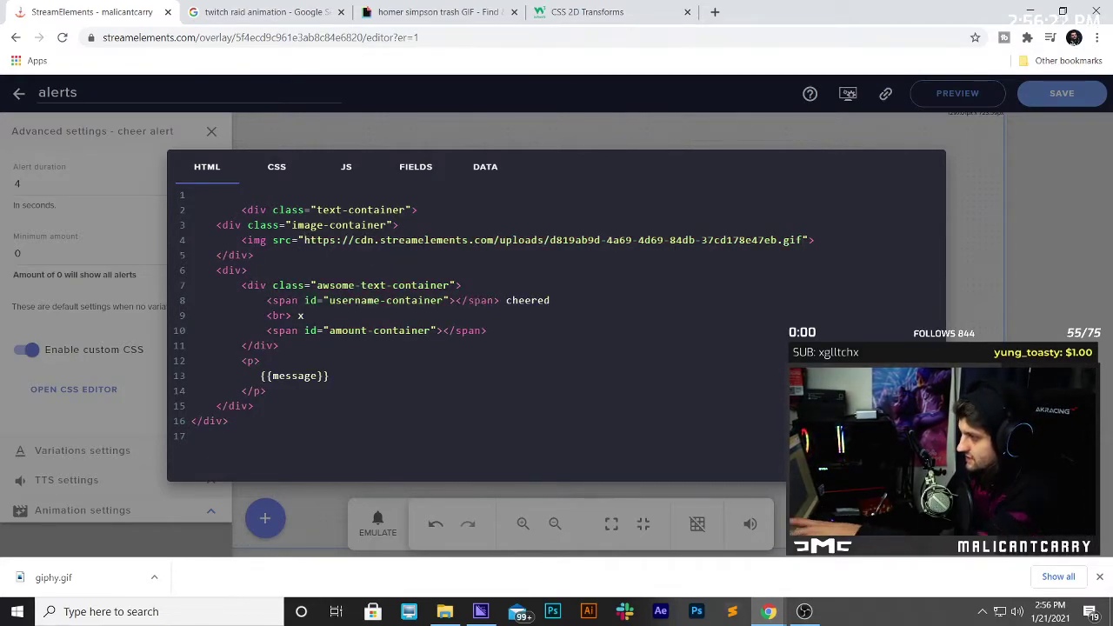
# Examine the transform declaration in the .text-container rule of the alert's CSS.
pyautogui.click(283, 172)
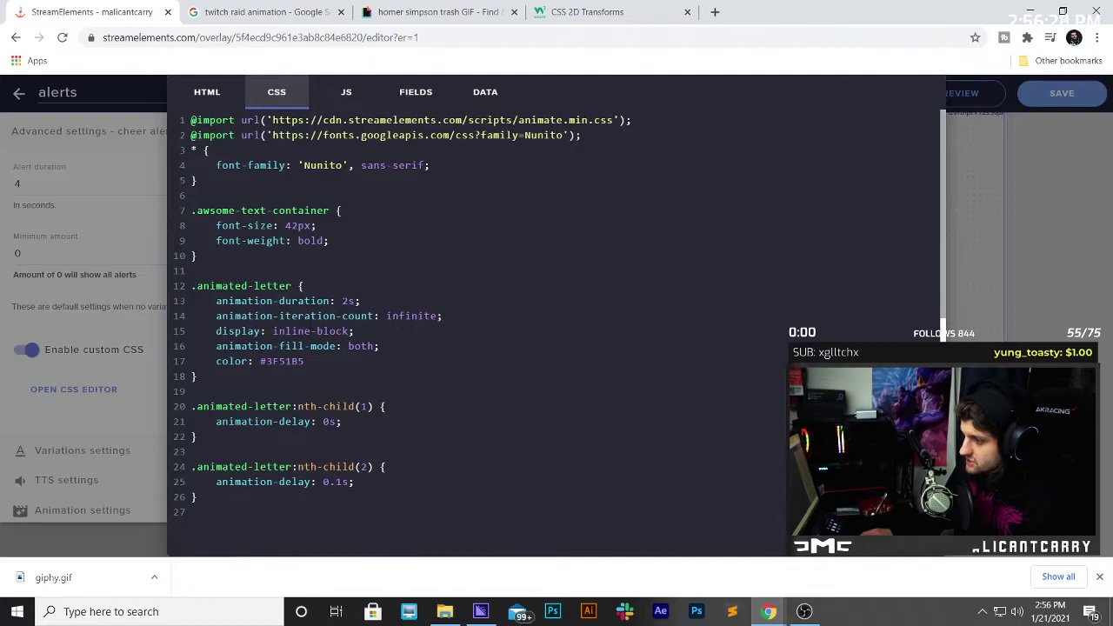
pyautogui.scroll(-1, 348, 345)
pyautogui.scroll(-4, 348, 345)
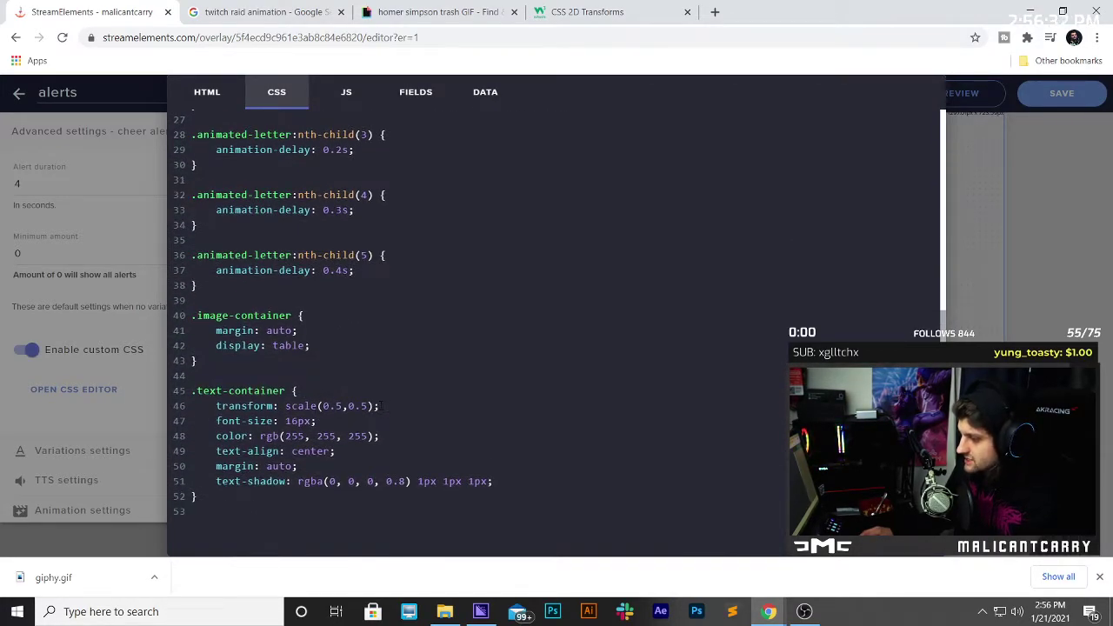
pyautogui.moveTo(380, 406); pyautogui.dragTo(223, 406)
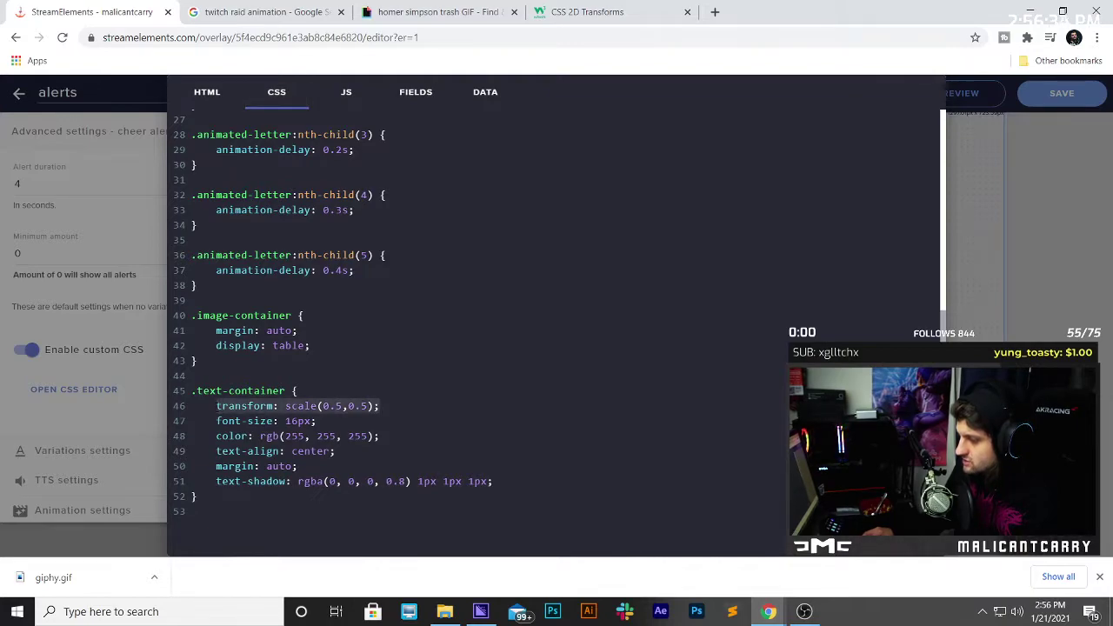
pyautogui.click(338, 406)
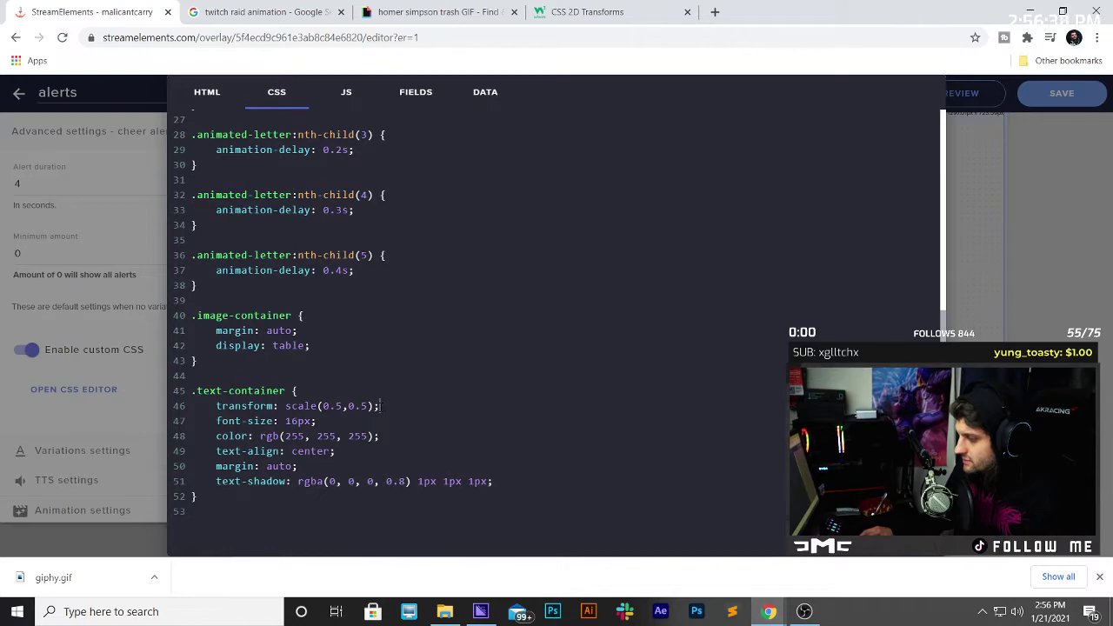
# Review the text-container block and its nested image-container block in the alert's HTML.
pyautogui.click(206, 91)
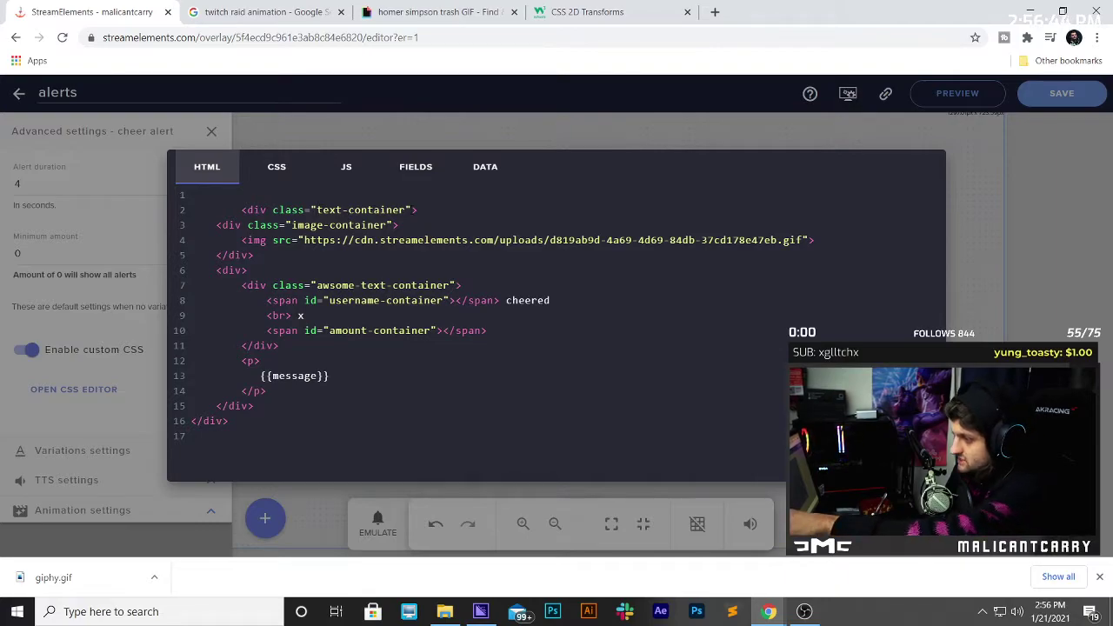
pyautogui.moveTo(193, 209); pyautogui.dragTo(260, 406)
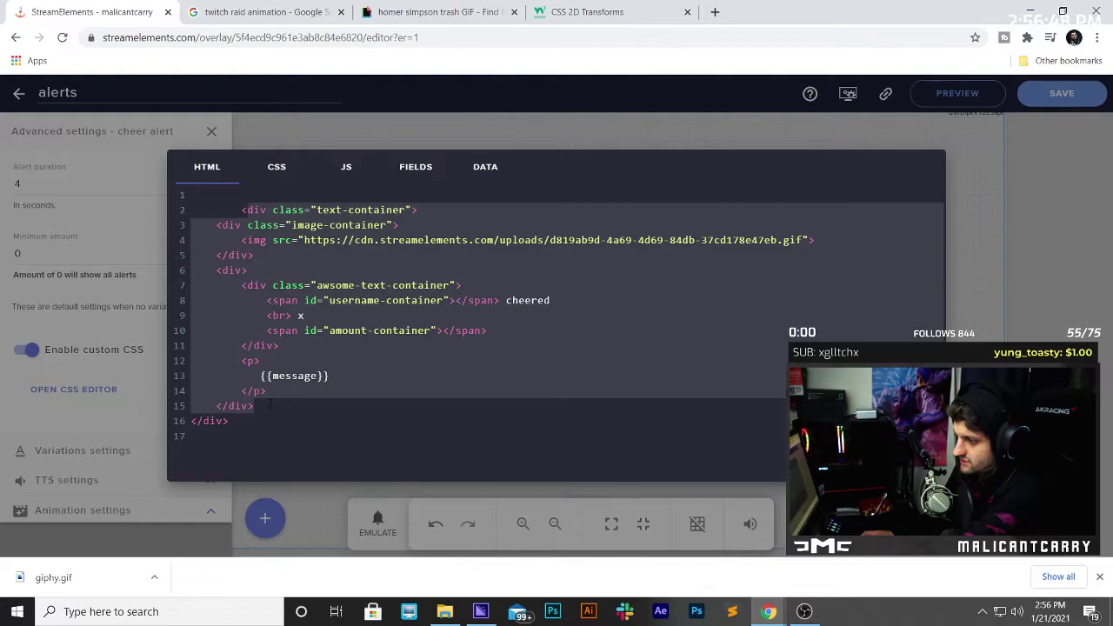
pyautogui.click(222, 209)
pyautogui.moveTo(217, 224); pyautogui.dragTo(254, 254)
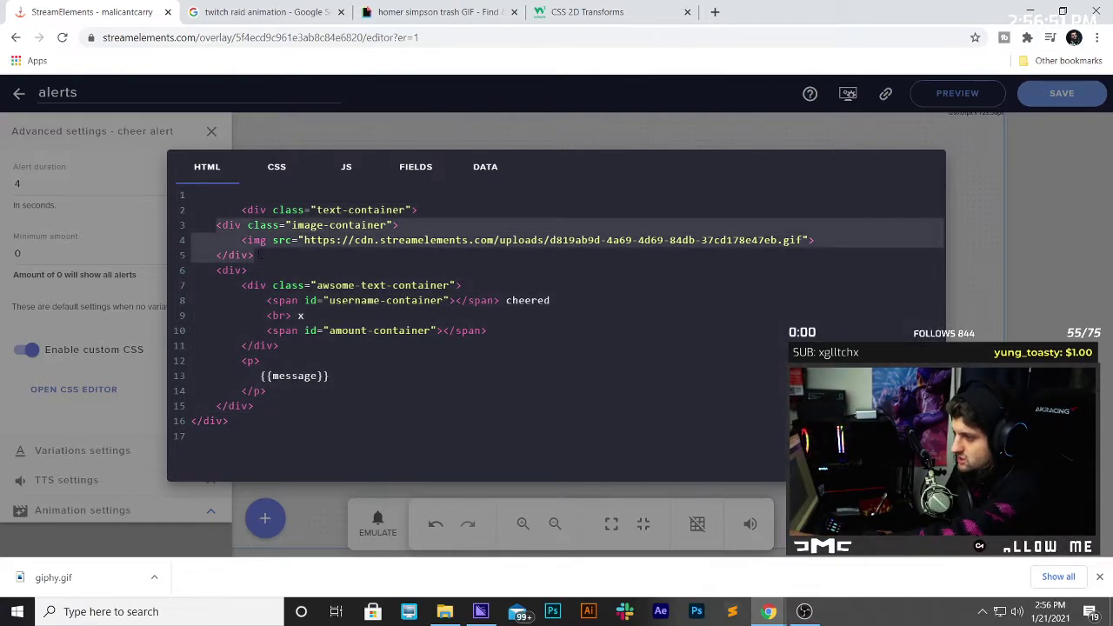
# Return to the alert's CSS and highlight the scale(0.5,0.5) transform in the .text-container rule.
pyautogui.click(276, 166)
pyautogui.moveTo(420, 306); pyautogui.dragTo(240, 301)
pyautogui.click(380, 406)
pyautogui.scroll(-5, 335, 388)
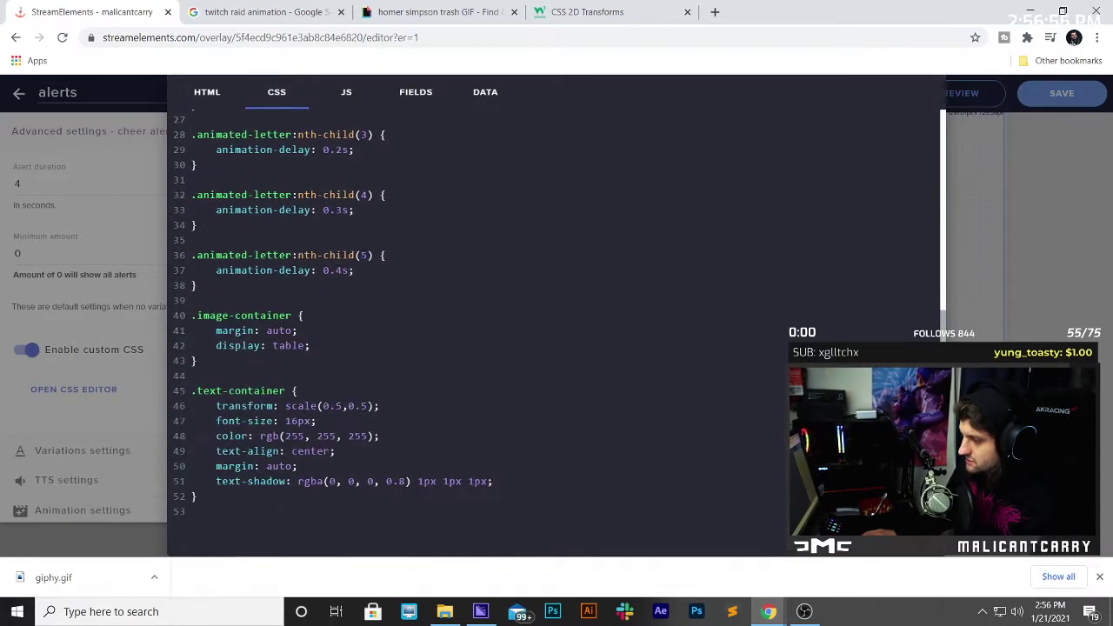
pyautogui.moveTo(375, 406); pyautogui.dragTo(211, 410)
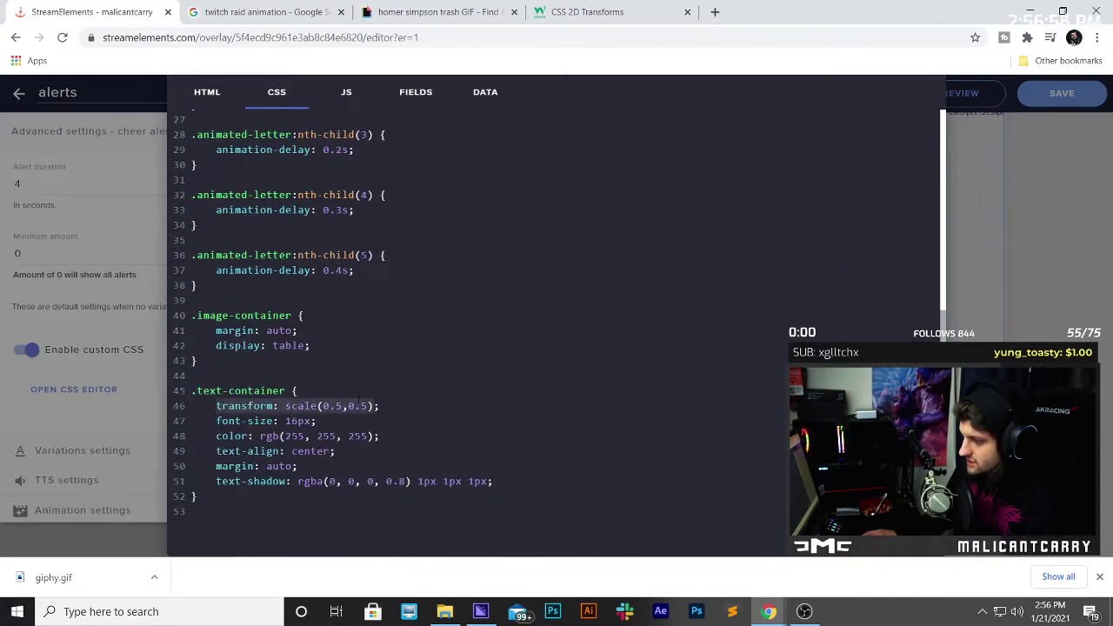
# Try moving the scale(0.5,0.5) transform from the .text-container rule into the .image-container rule, and restore it to .text-container.
pyautogui.moveTo(422, 404); pyautogui.dragTo(214, 406)
pyautogui.hotkey('ctrl', 'x')
pyautogui.click(309, 319)
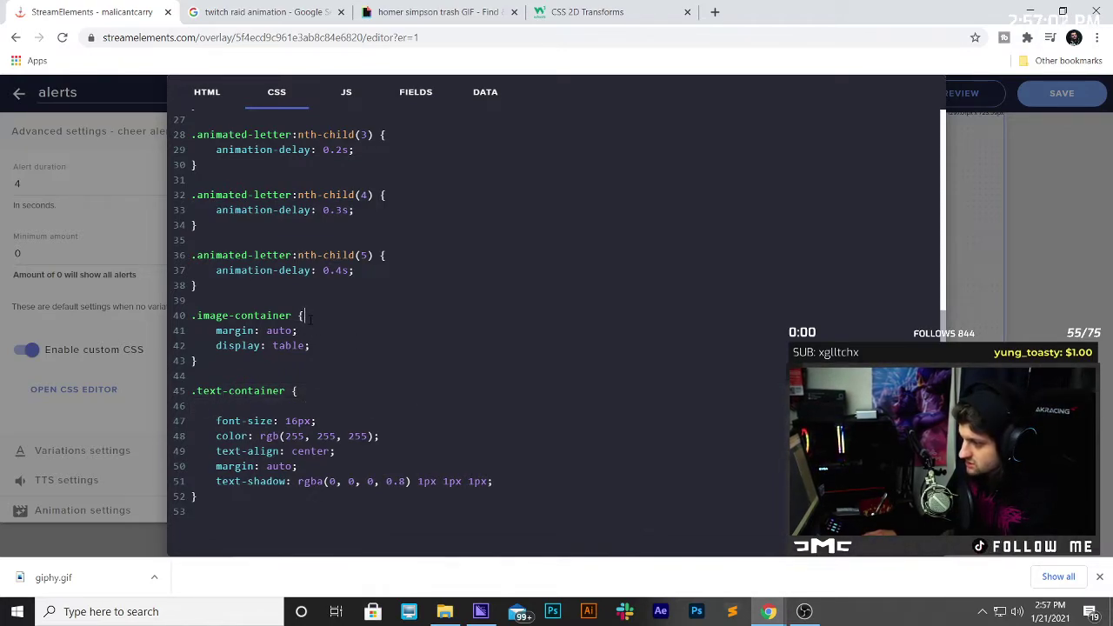
pyautogui.press('Return')
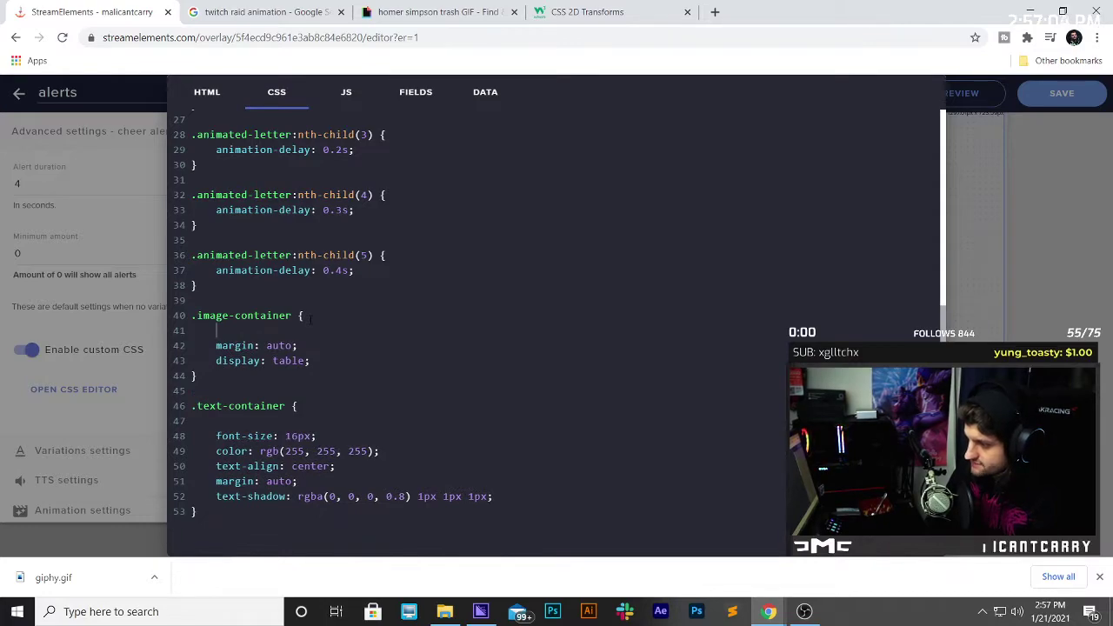
pyautogui.hotkey('ctrl', 'v')
pyautogui.hotkey('ctrl', 'z')
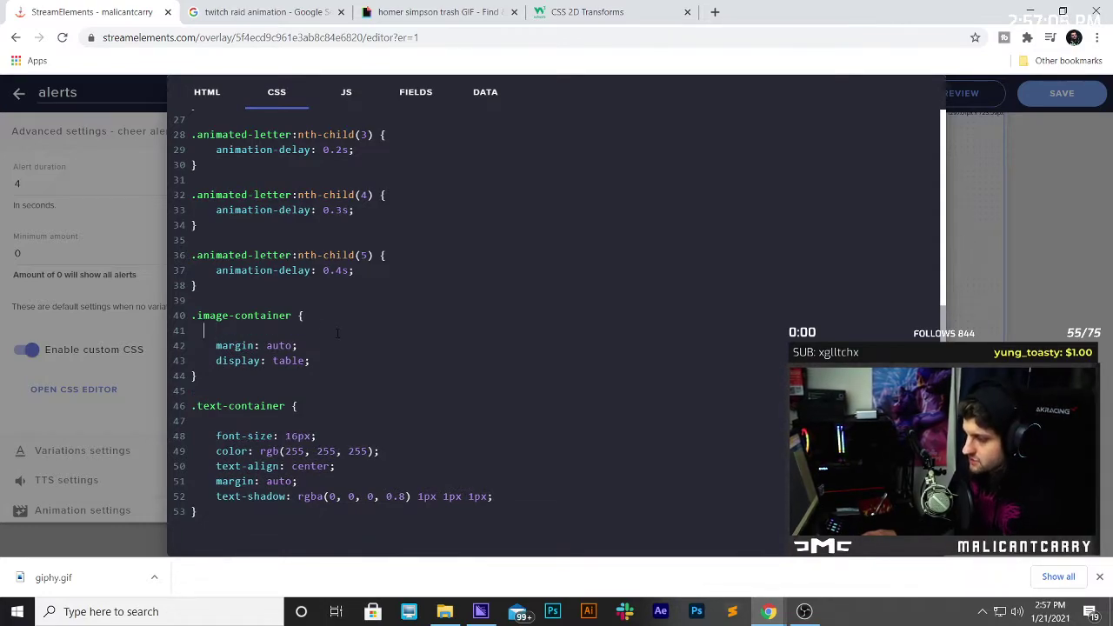
pyautogui.hotkey('ctrl', 'z')
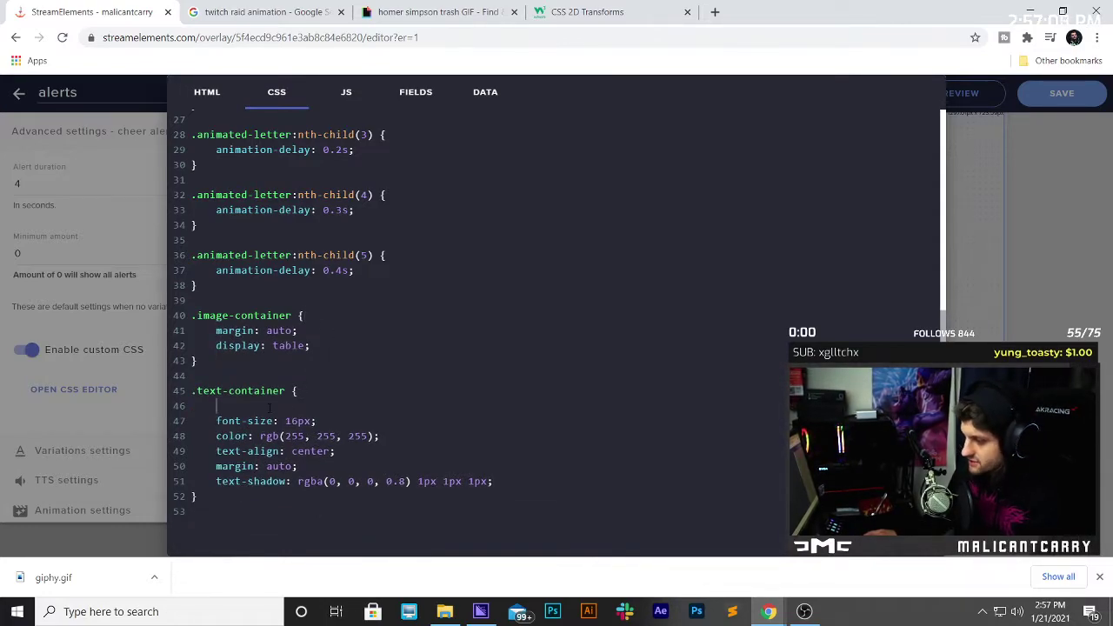
pyautogui.hotkey('ctrl', 'v')
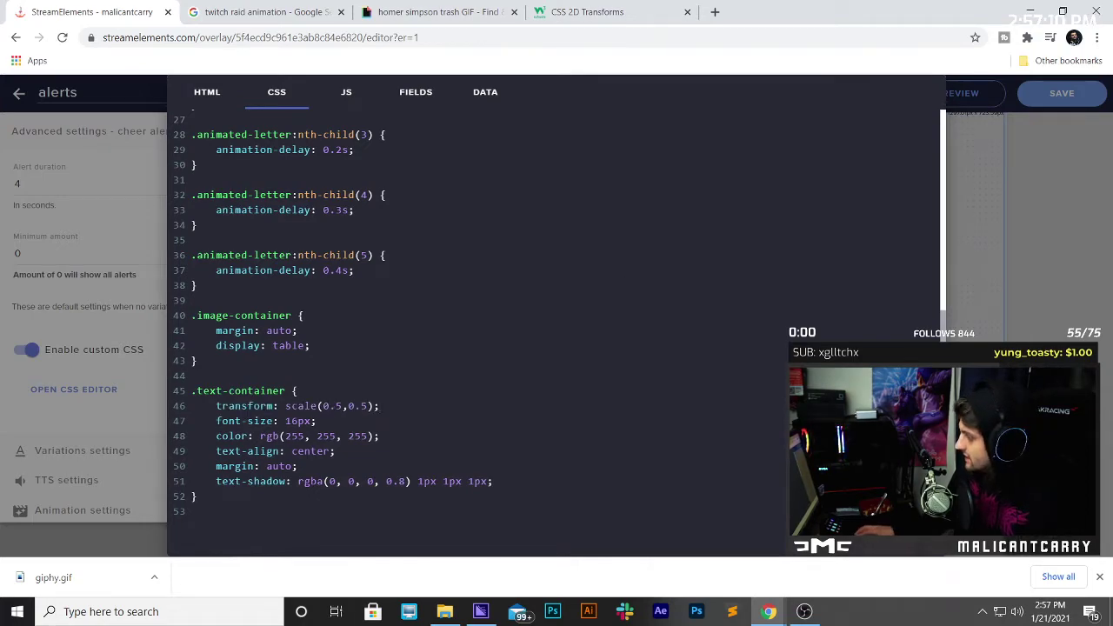
# Close the code editor and emulate a cheer event to examine the customised alert on the overlay canvas.
pyautogui.click(1051, 97)
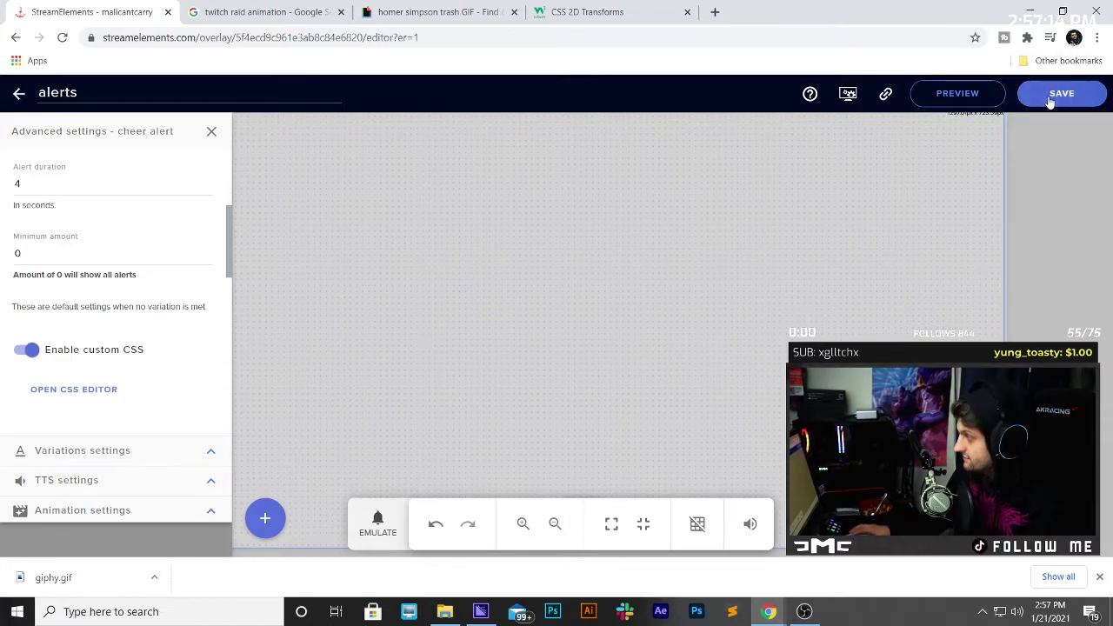
pyautogui.click(376, 523)
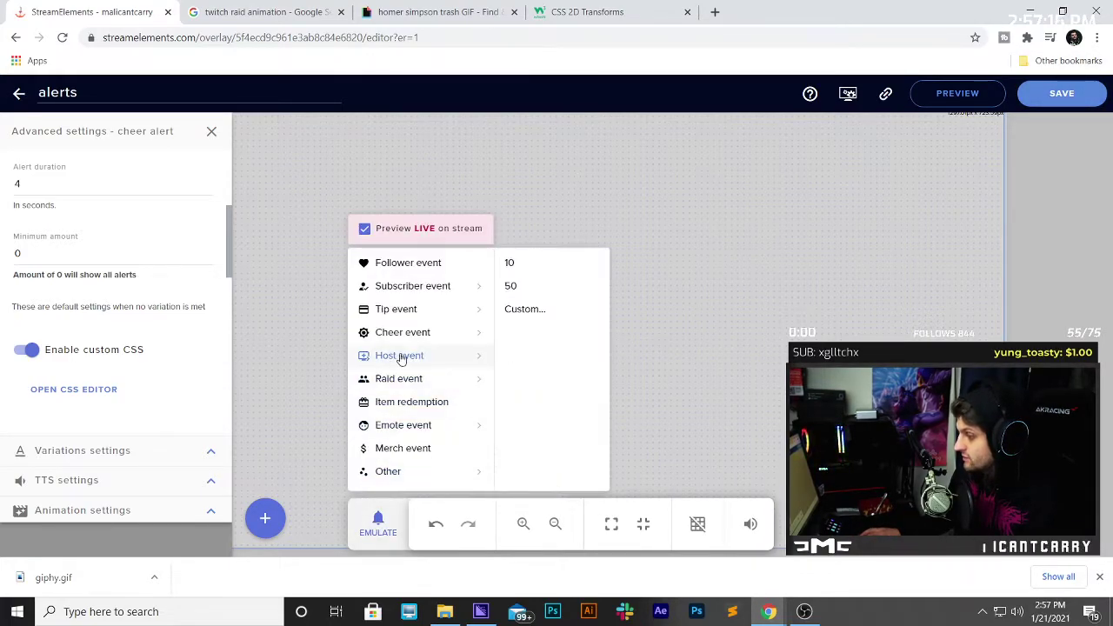
pyautogui.moveTo(407, 339)
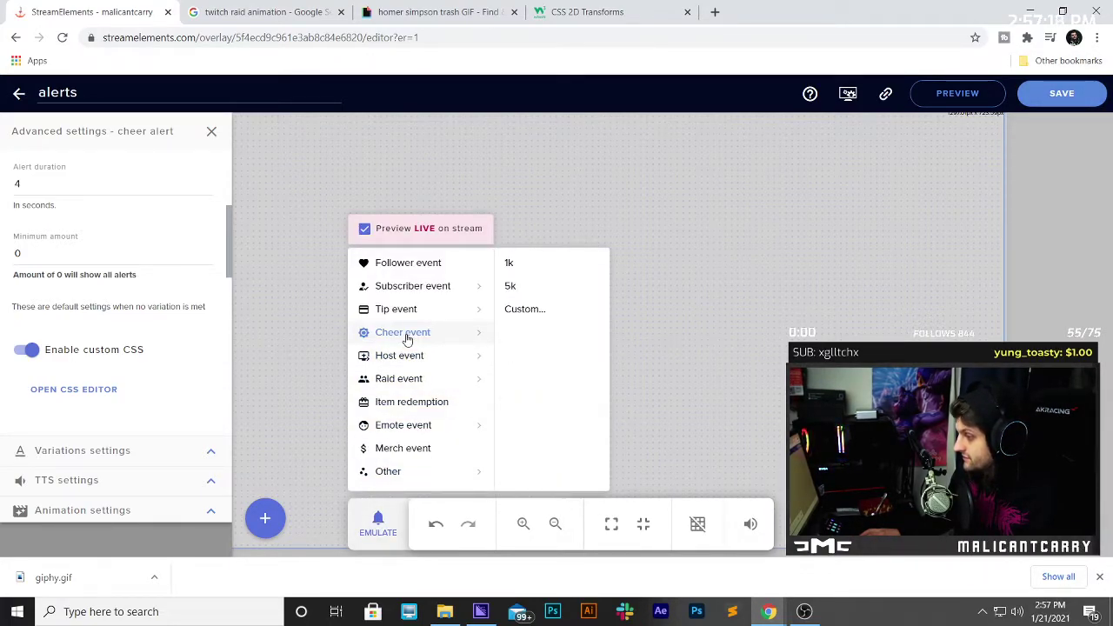
pyautogui.click(407, 334)
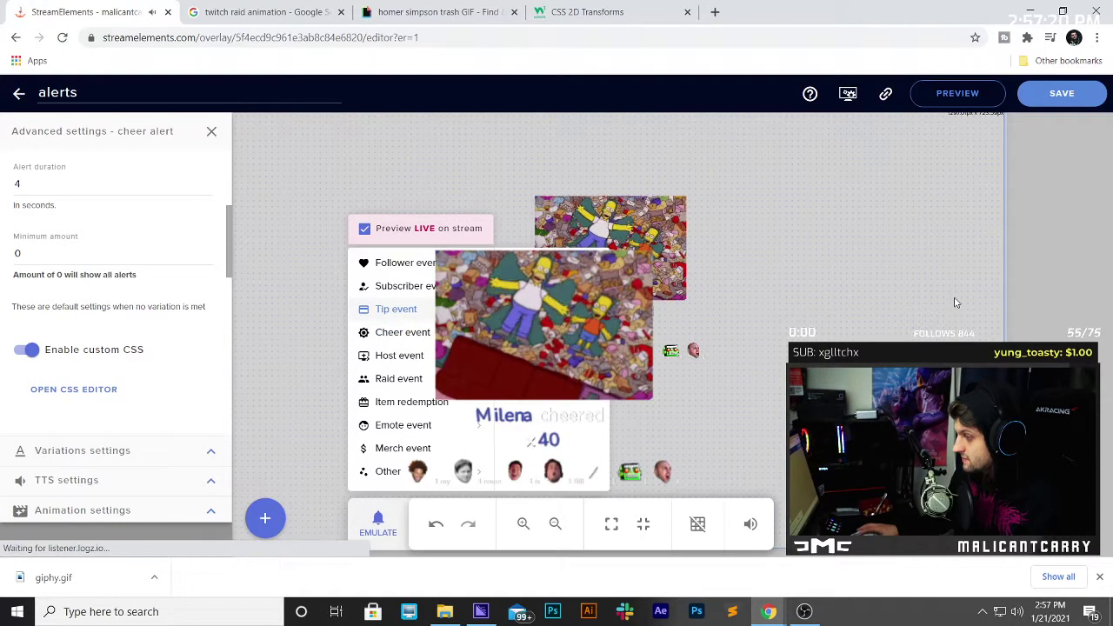
pyautogui.click(963, 308)
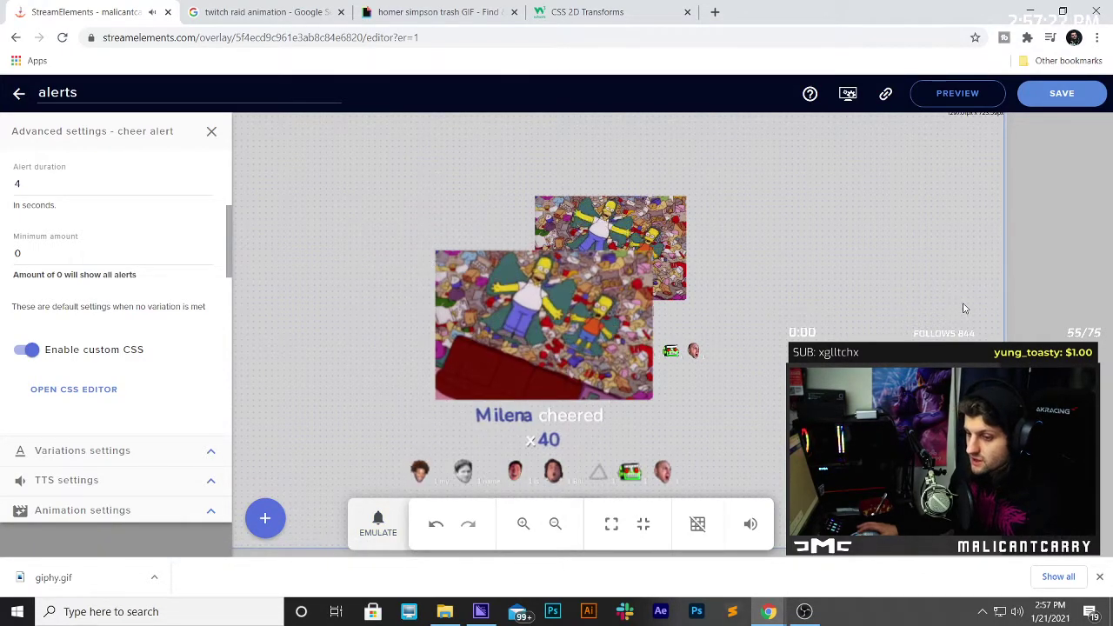